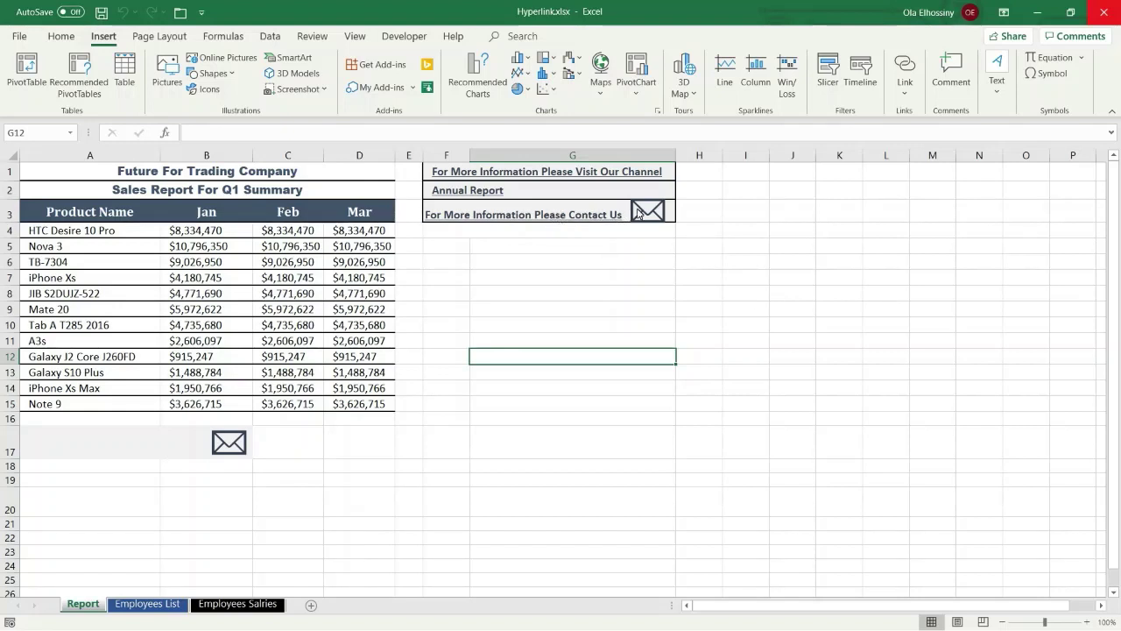
Test the envelope's existing e-mail link, then discard the draft message it opened
mouse_move(650, 212)
click(650, 212)
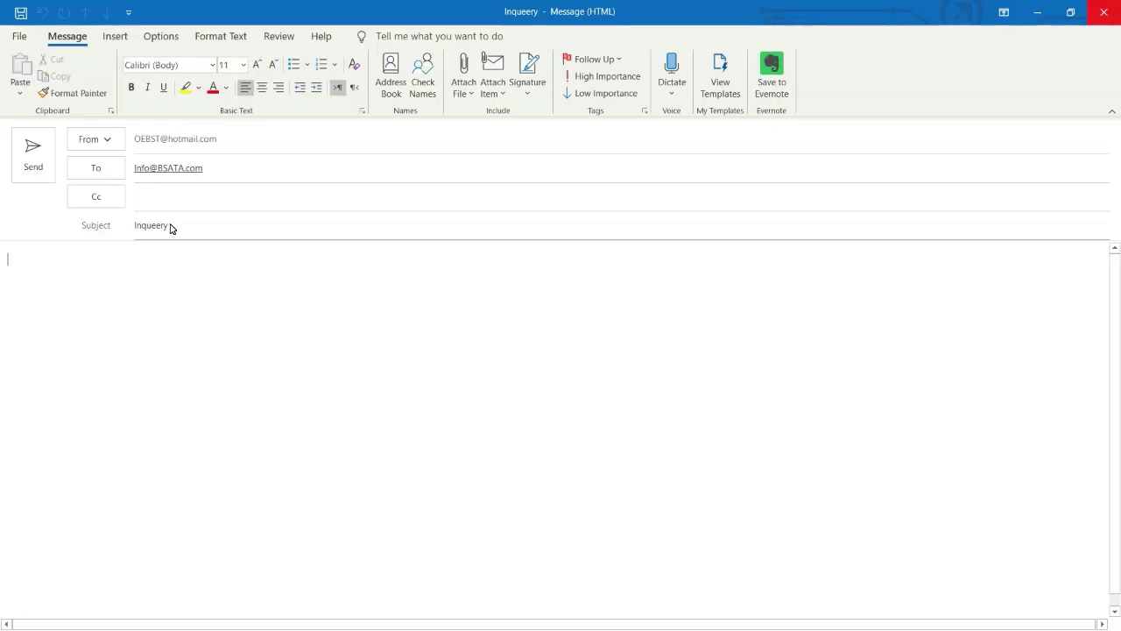
click(1105, 12)
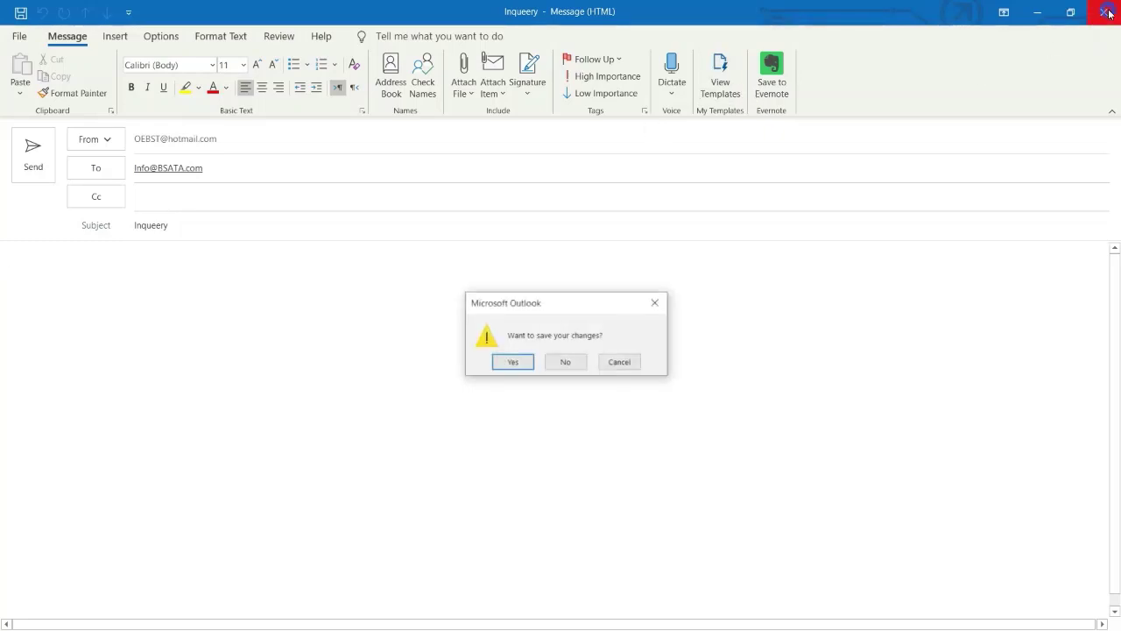
click(565, 363)
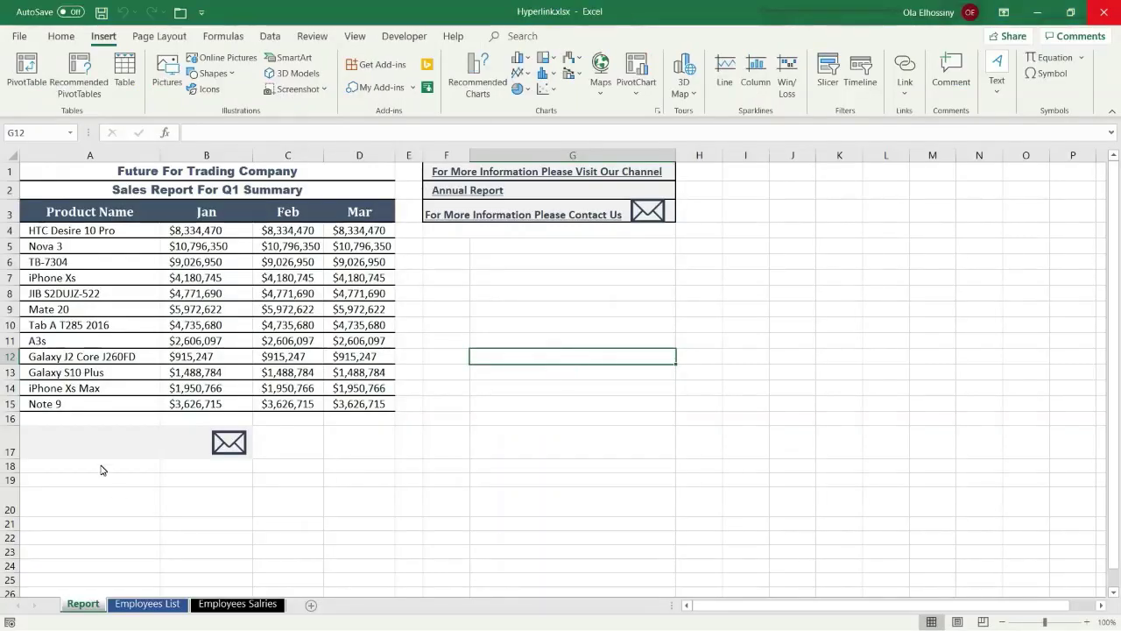
Select merged cell A17 beside the envelope picture and bring up the Insert Link options
click(92, 447)
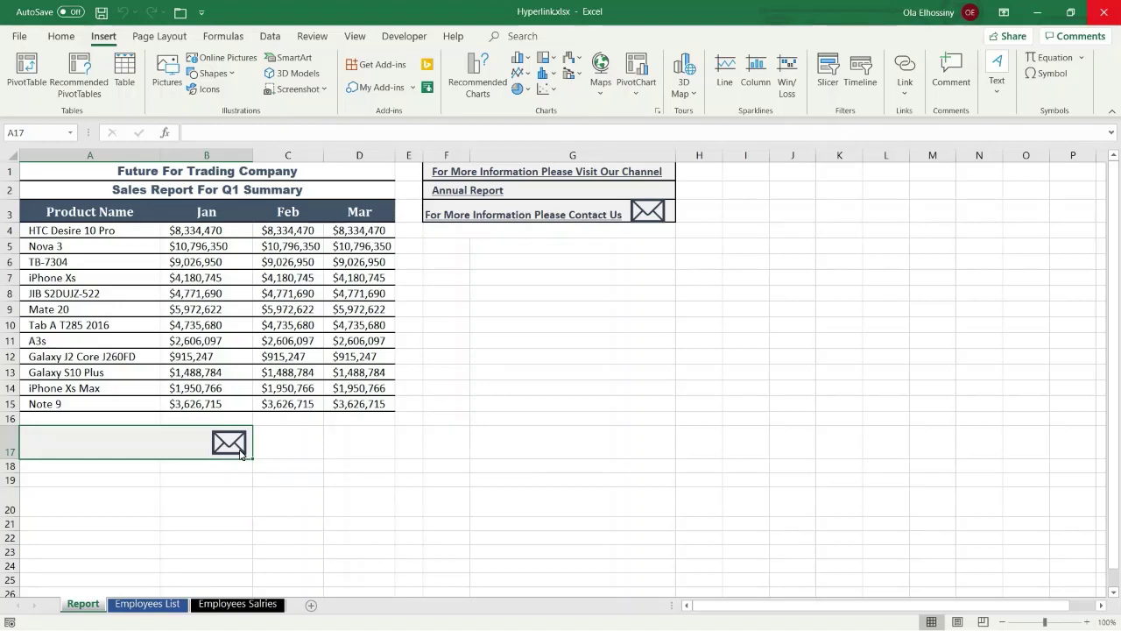
click(240, 452)
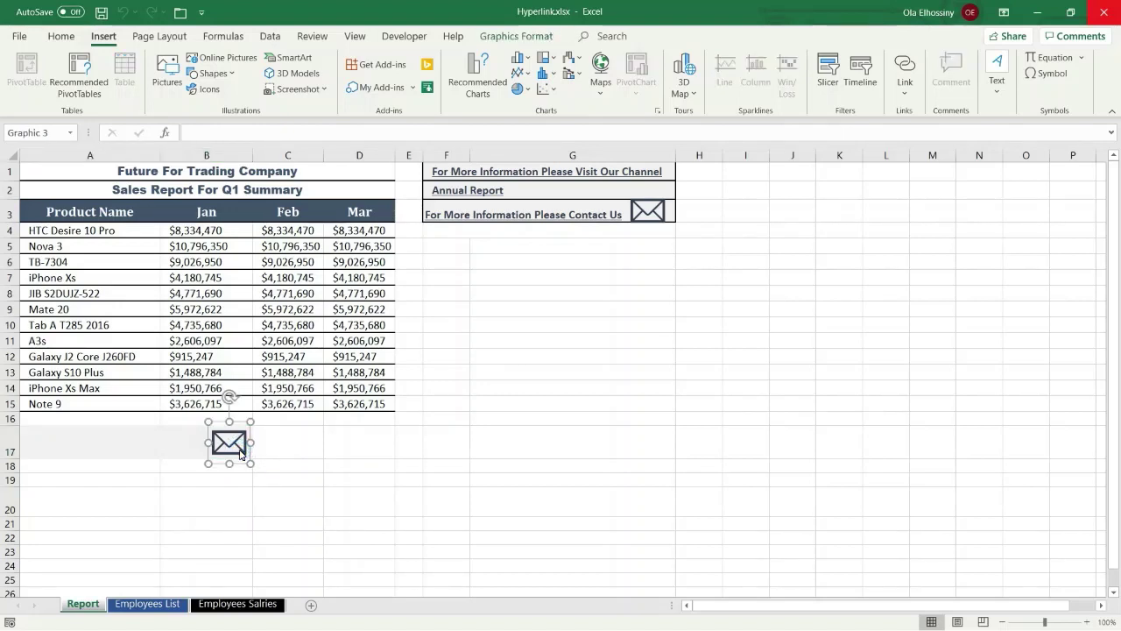
click(79, 446)
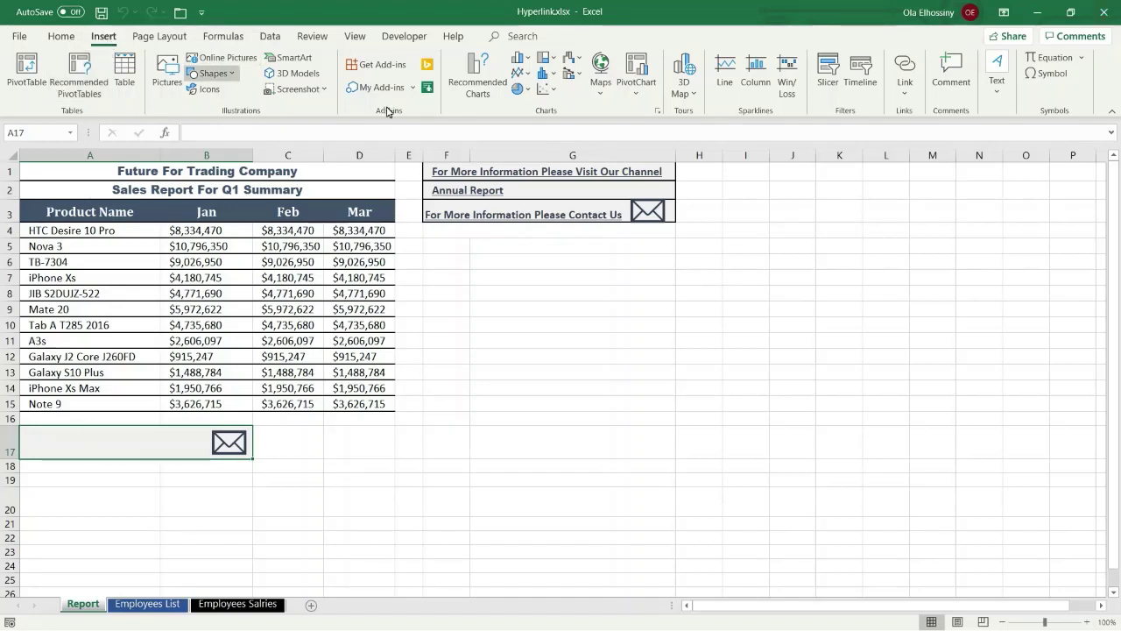
click(906, 93)
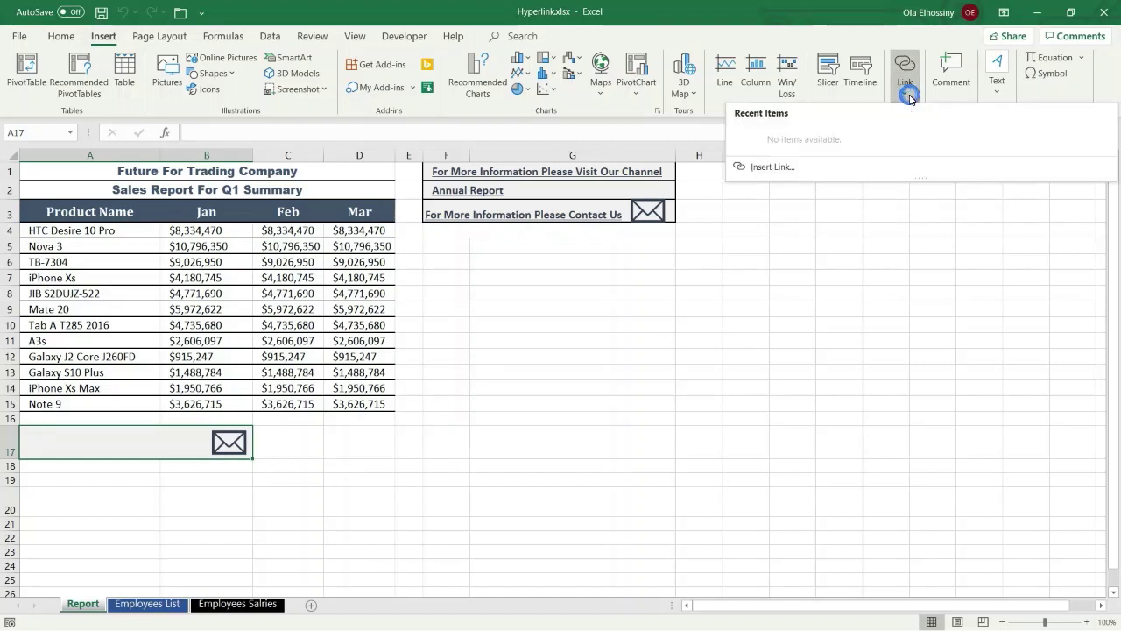
Check A17's right-click Link choices, then start the Insert Hyperlink dialog with Ctrl+K
click(745, 205)
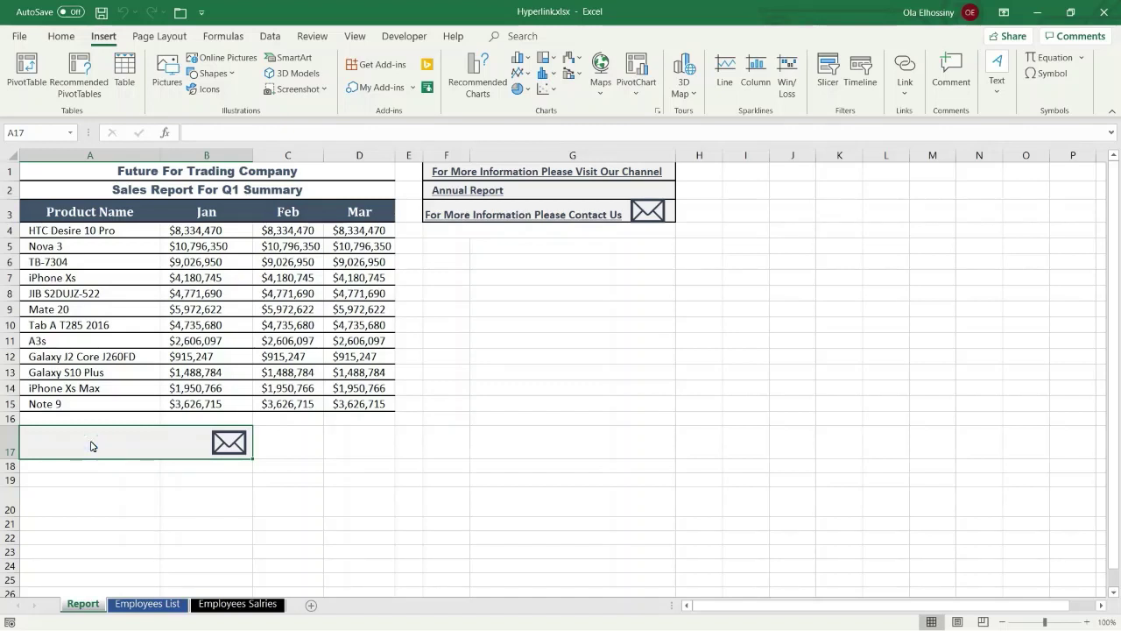
right_click(91, 445)
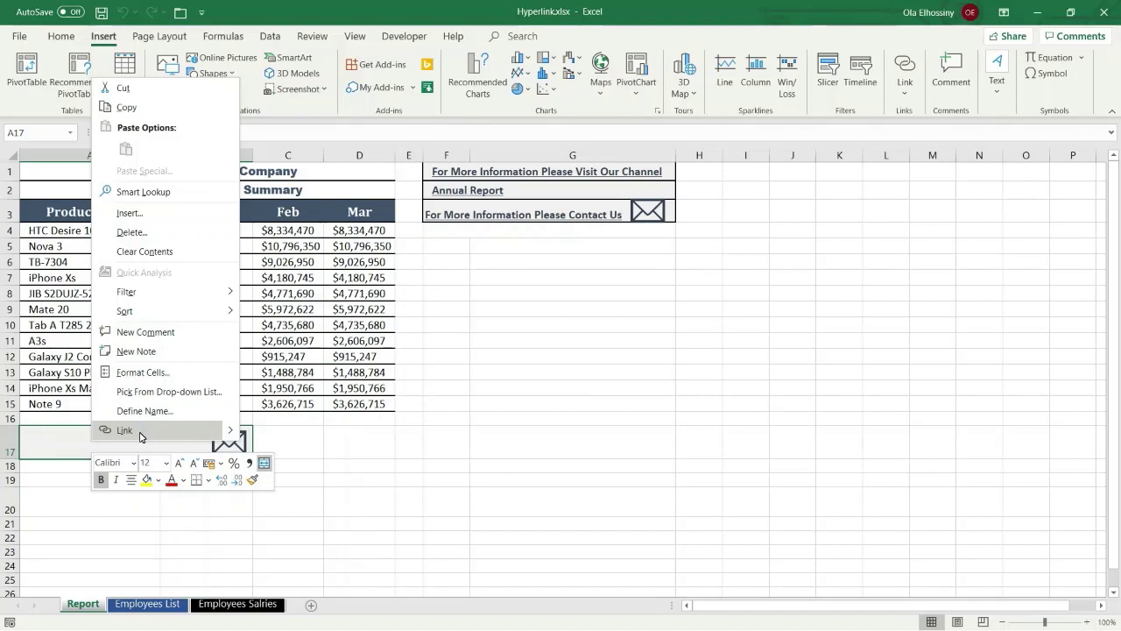
click(233, 432)
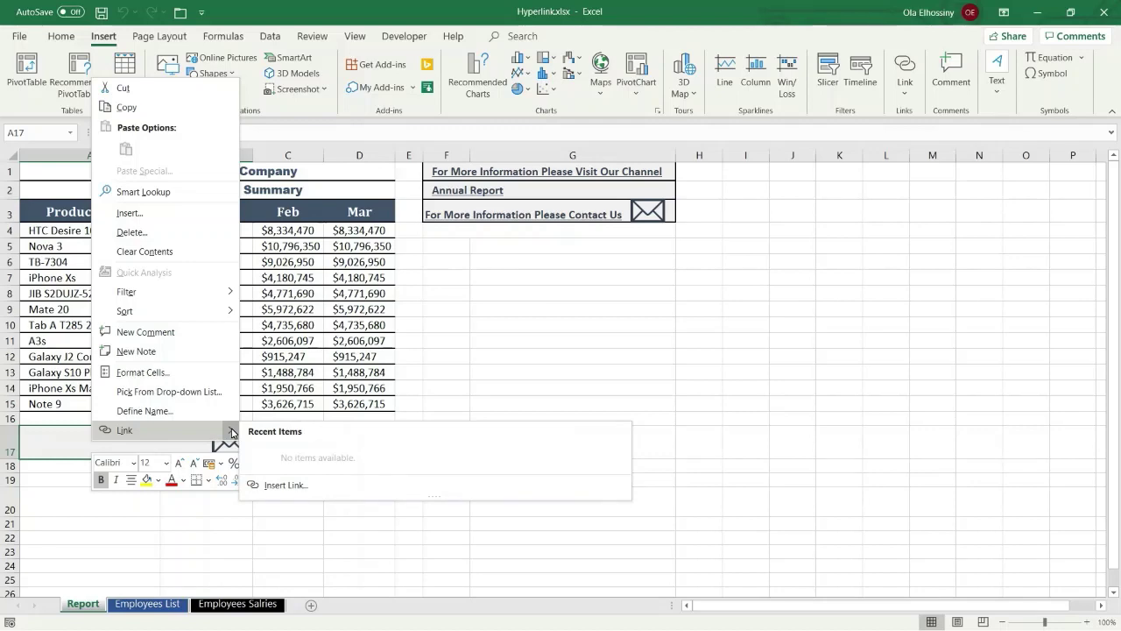
click(639, 376)
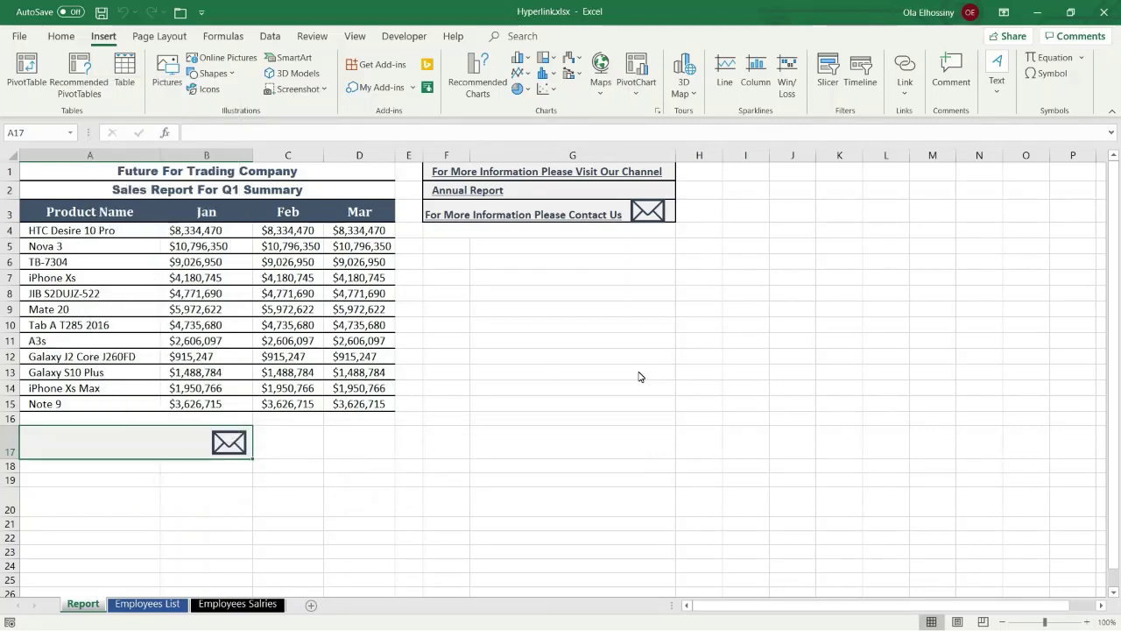
key(ctrl+k)
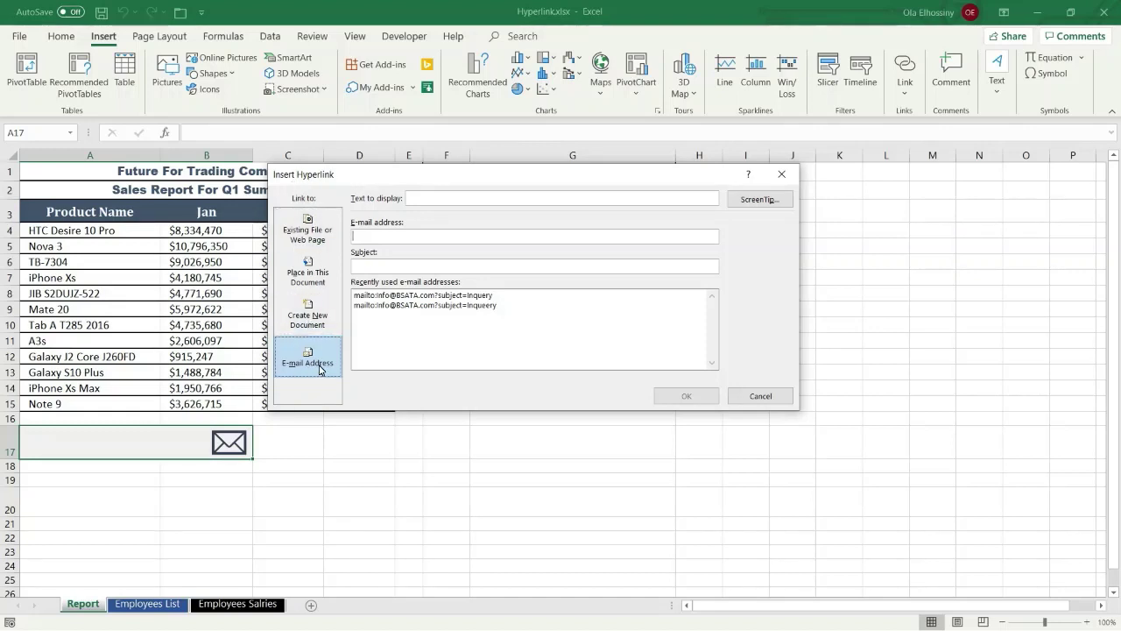
Enter display text 'For More Information Please Contact Us' and the contact's e-mail address
click(421, 198)
text(ro)
text(r)
text( More In)
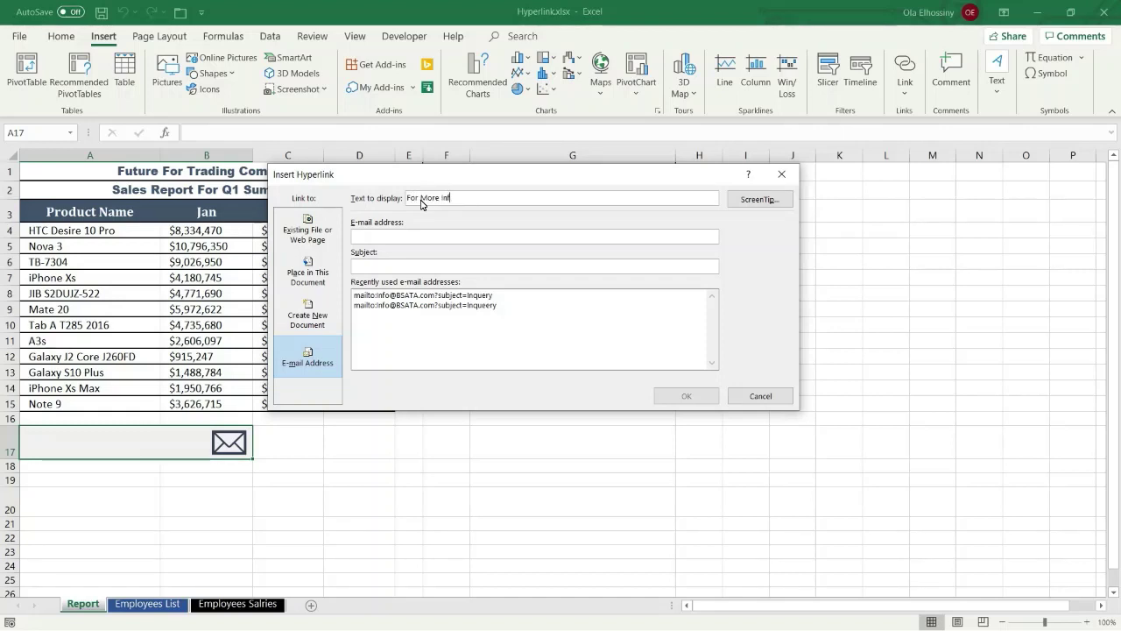
text(forma)
text(t)
text(ion Please Contac)
text(t Us)
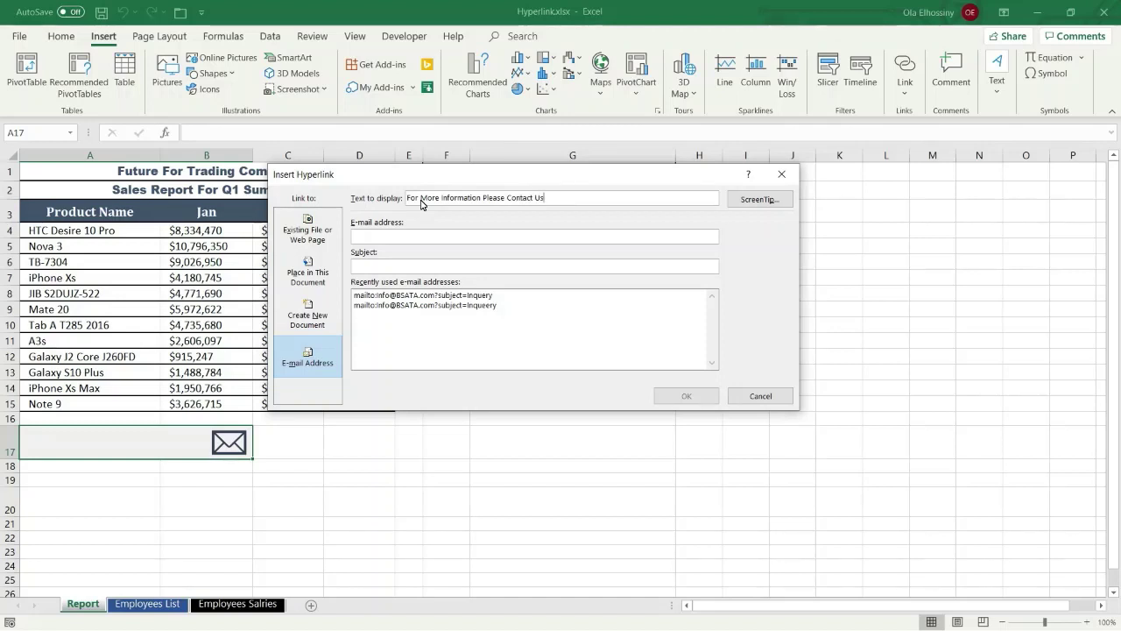
click(367, 237)
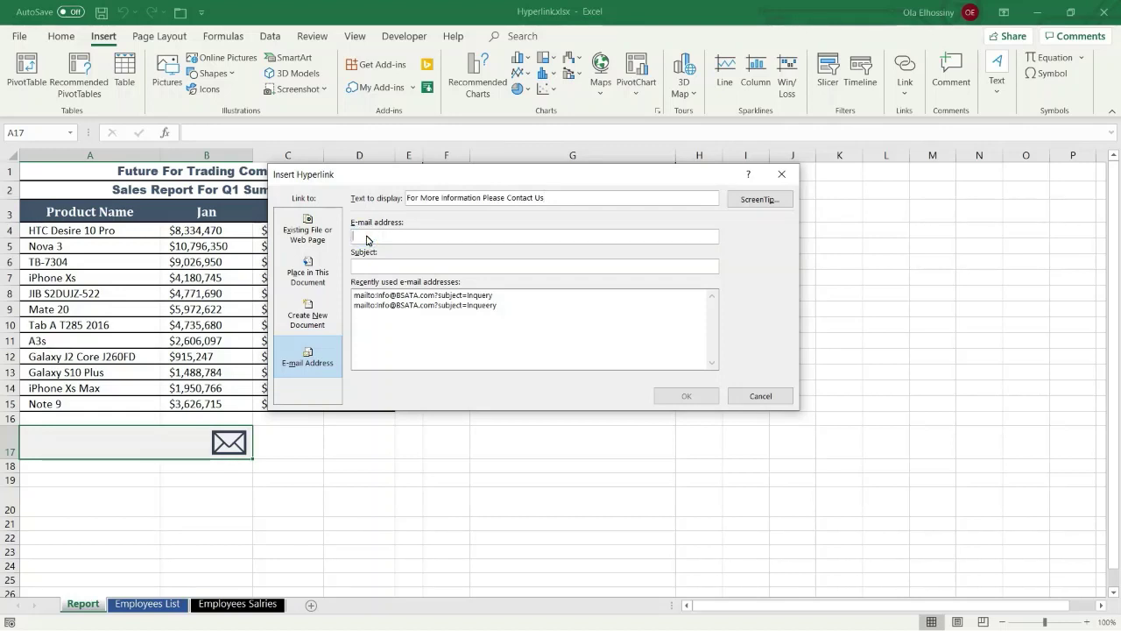
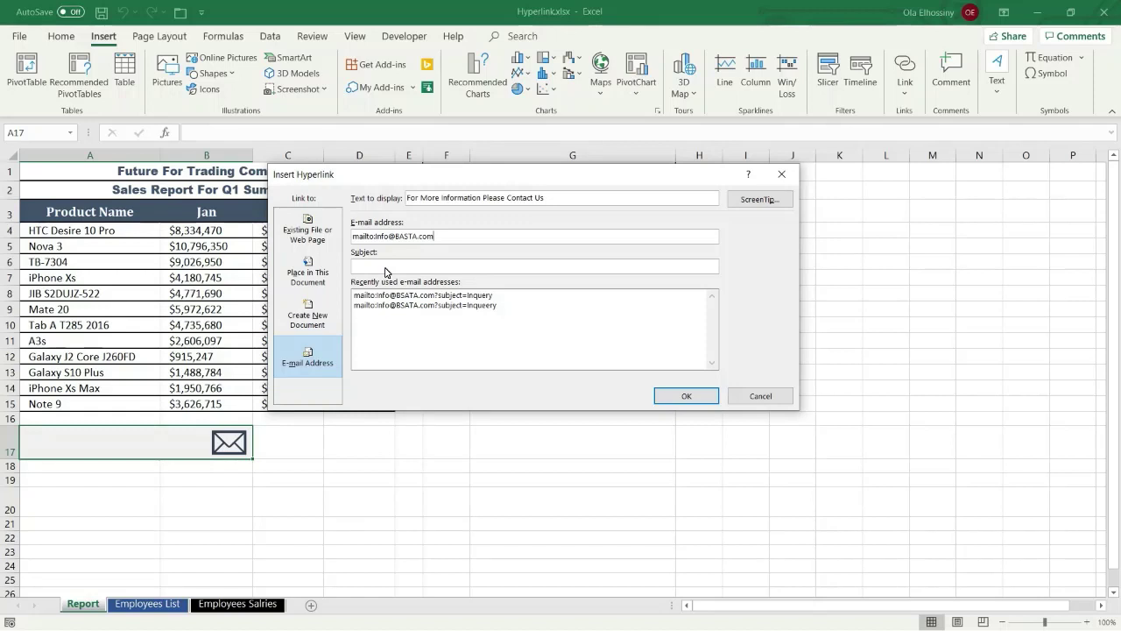
click(385, 268)
Add subject 'Inquery' and ScreenTip 'Contact Us', then apply the e-mail hyperlink to A17
text(Inquery)
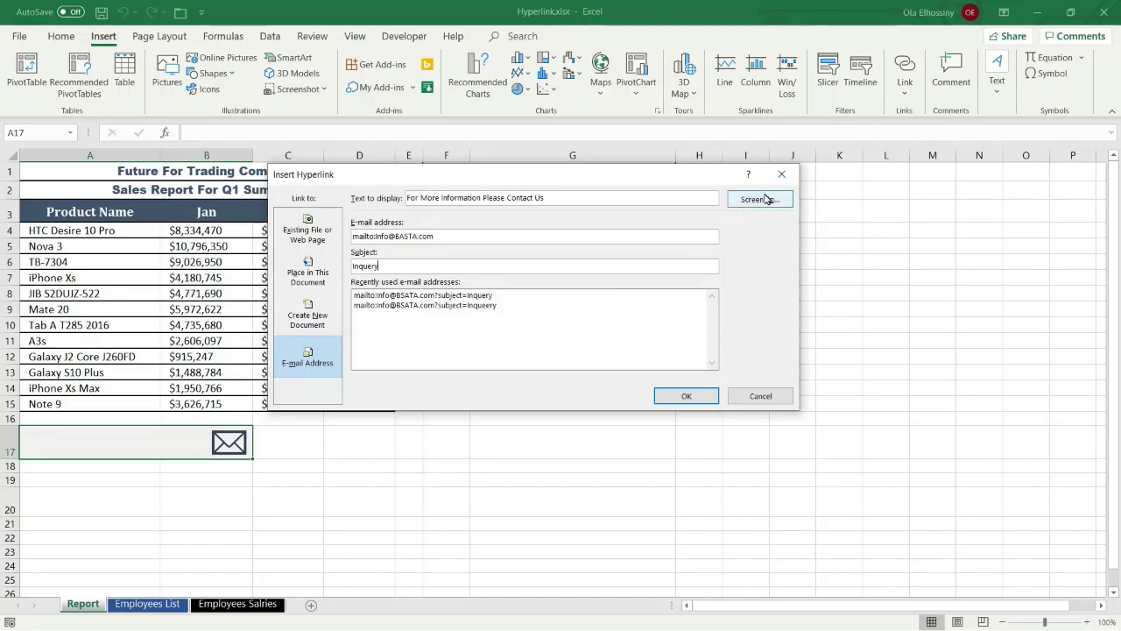
click(765, 199)
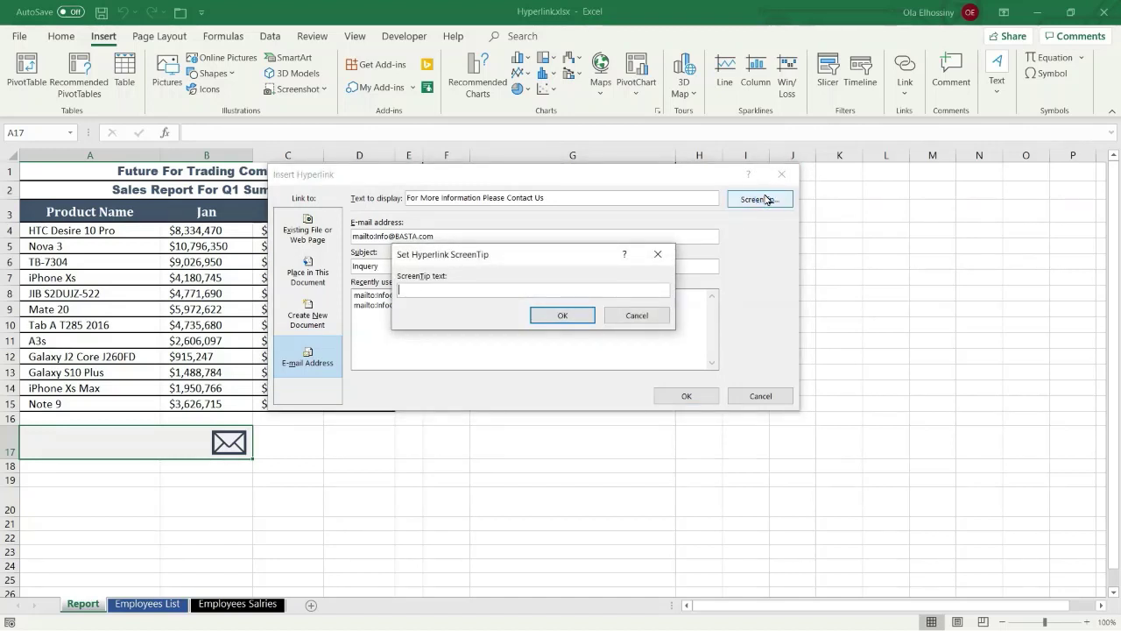
text(Contact Us)
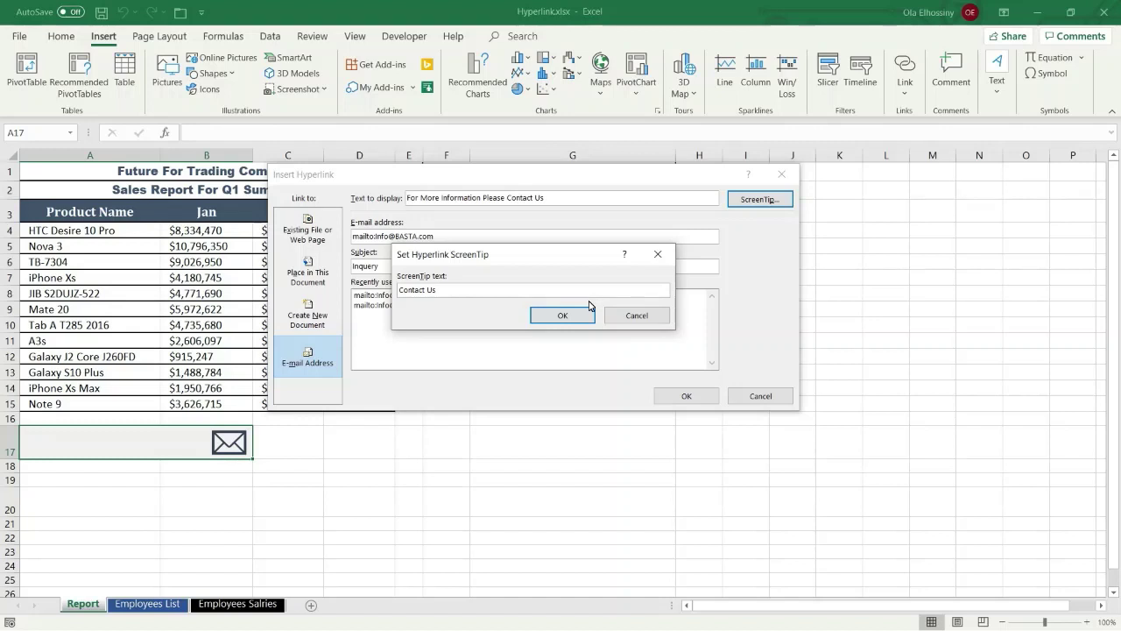
click(562, 315)
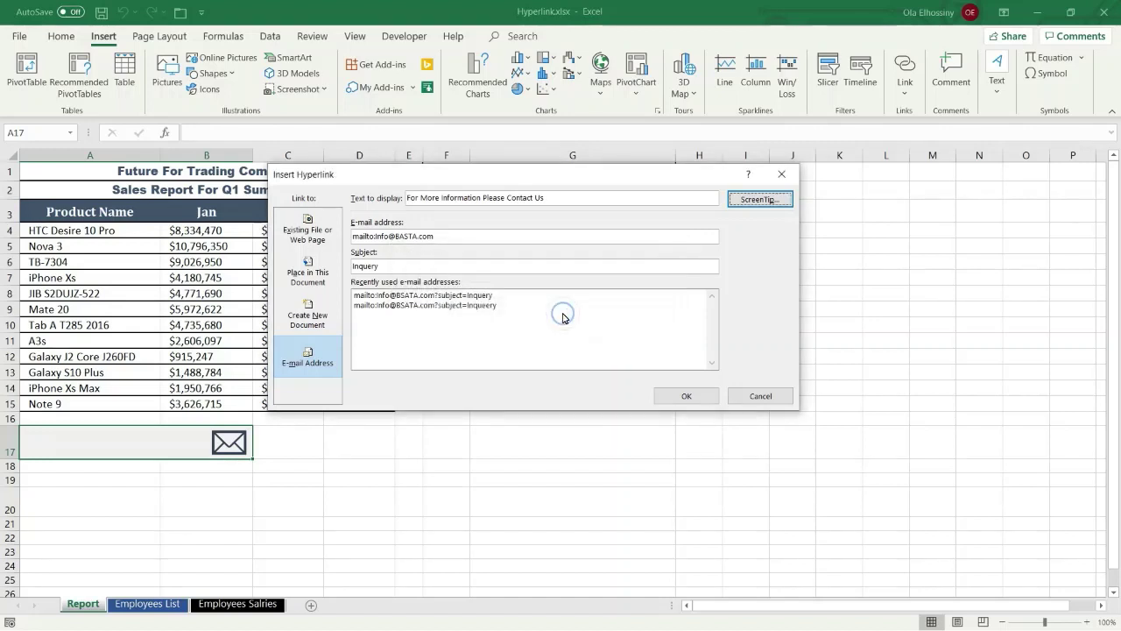
click(680, 394)
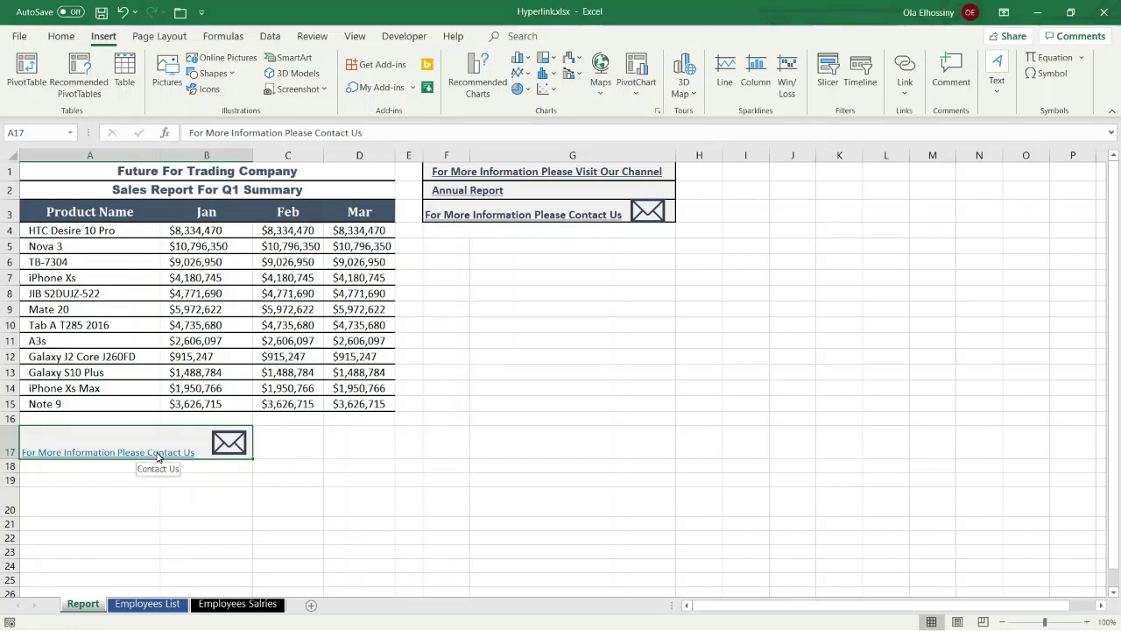
Click the A17 link to open a pre-addressed Outlook message with subject 'Inquery'
click(156, 452)
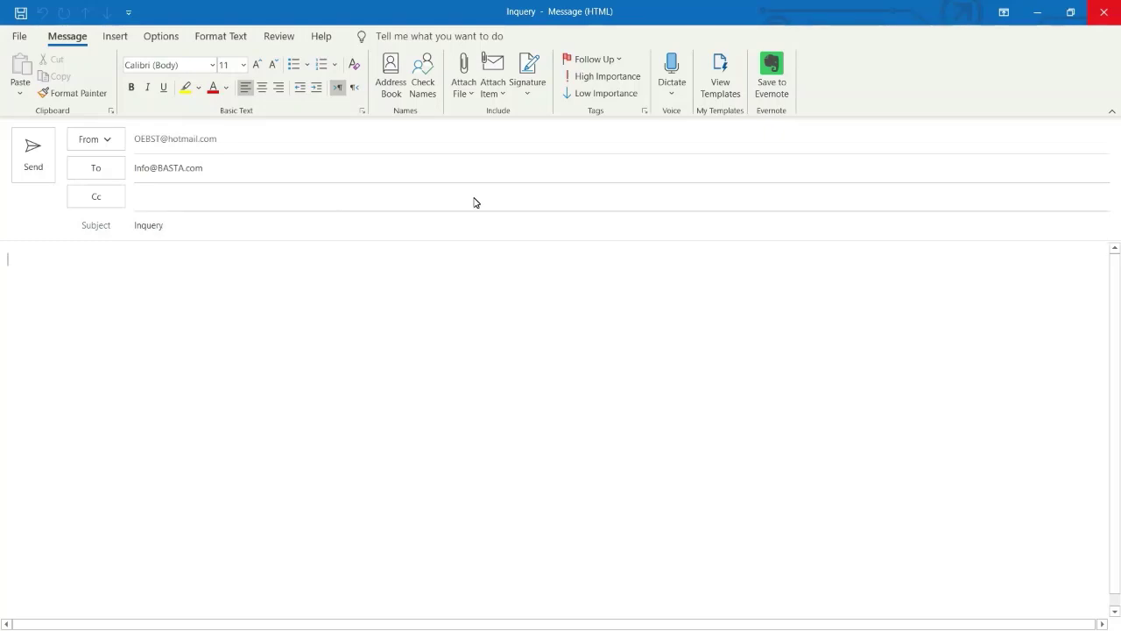
Close the Outlook test message, discarding the draft without saving
click(1101, 14)
key(Tab)
key(Return)
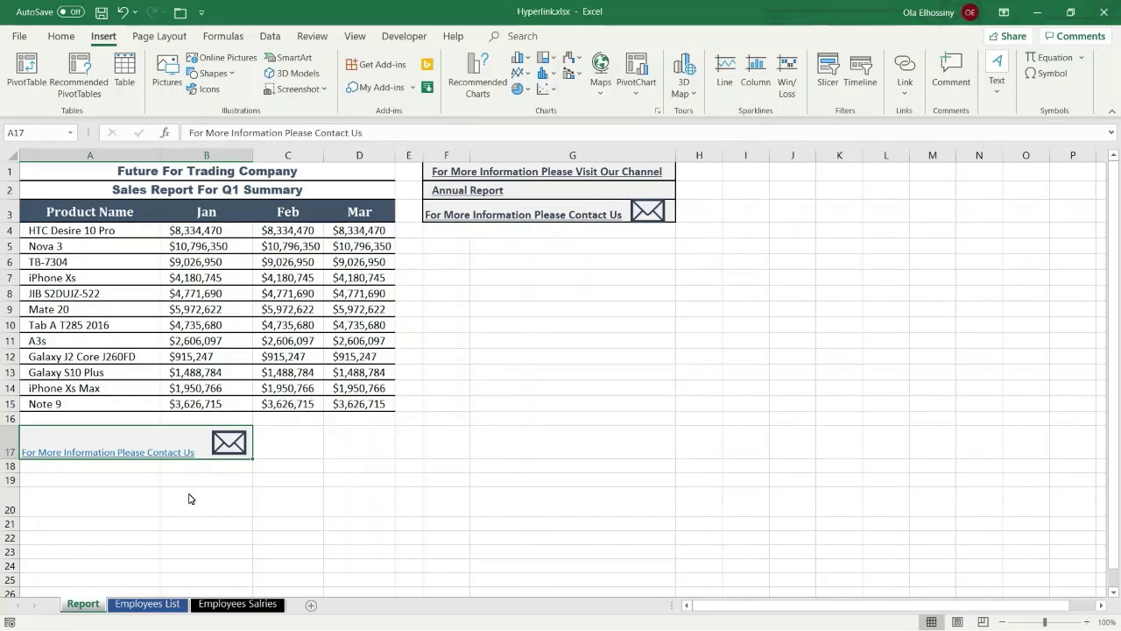
right_click(132, 457)
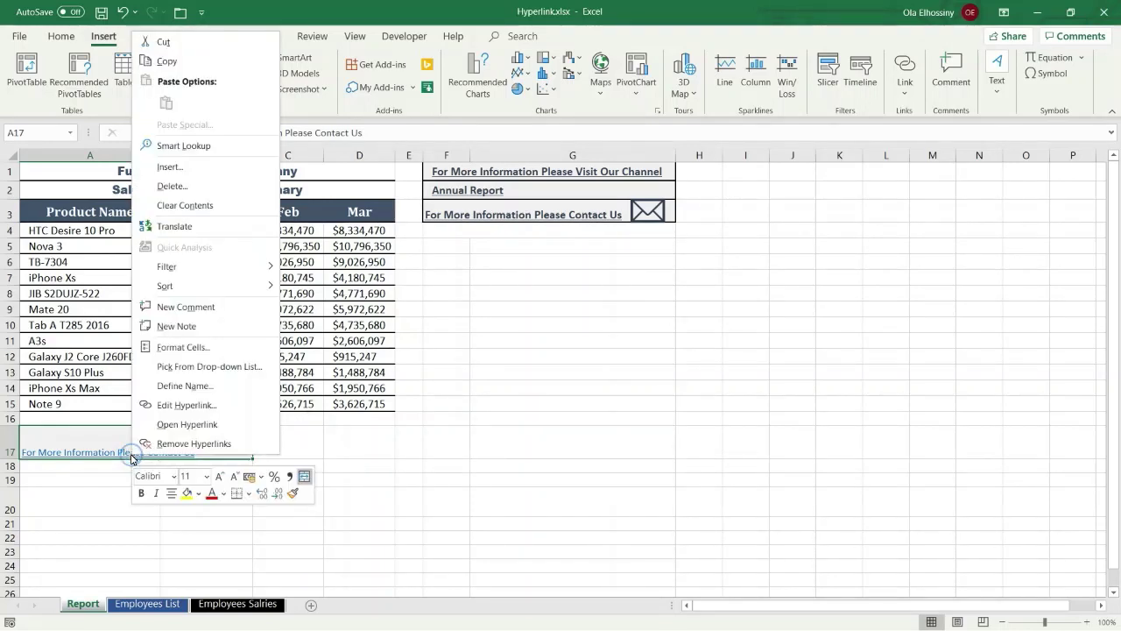
click(180, 406)
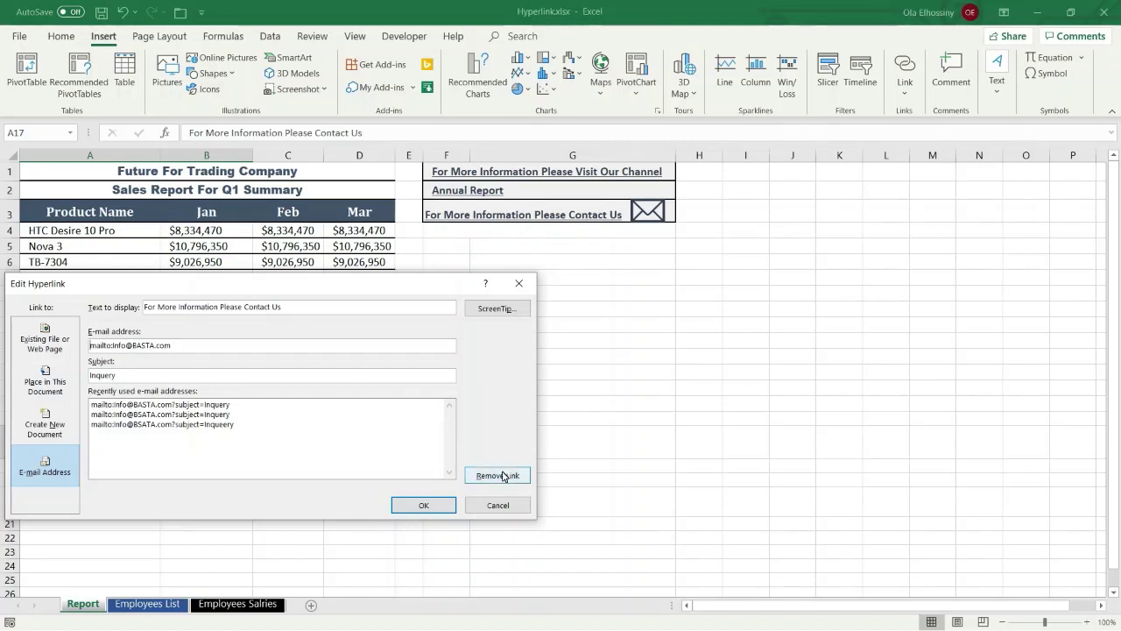
click(498, 507)
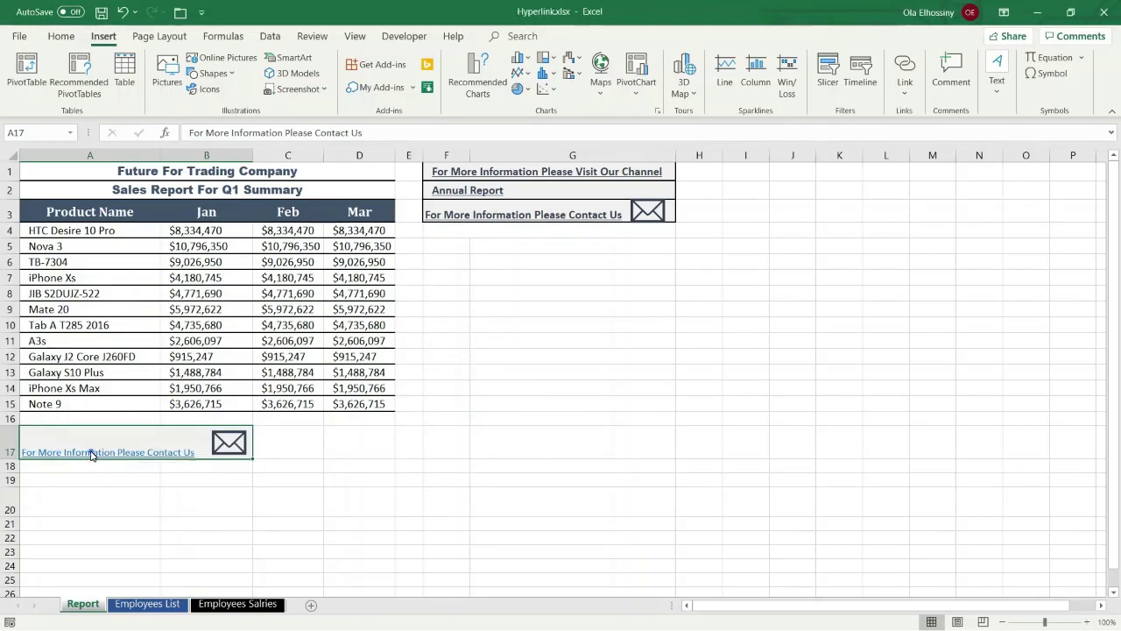
Remove A17's hyperlink via the right-click menu and select C17 to see the plain text
right_click(91, 454)
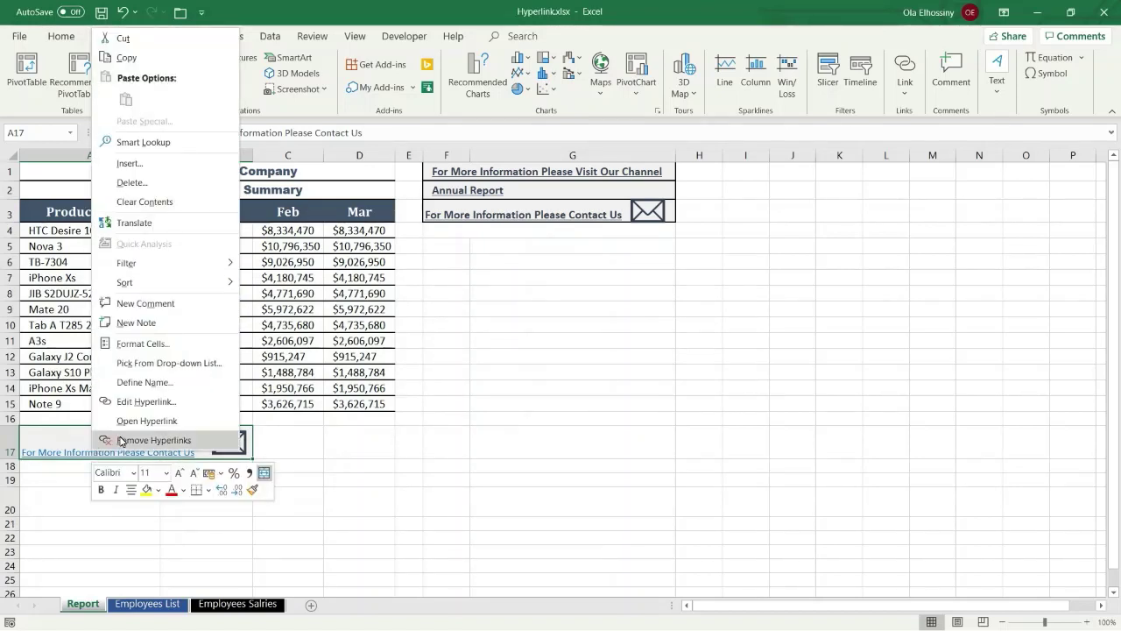
click(122, 440)
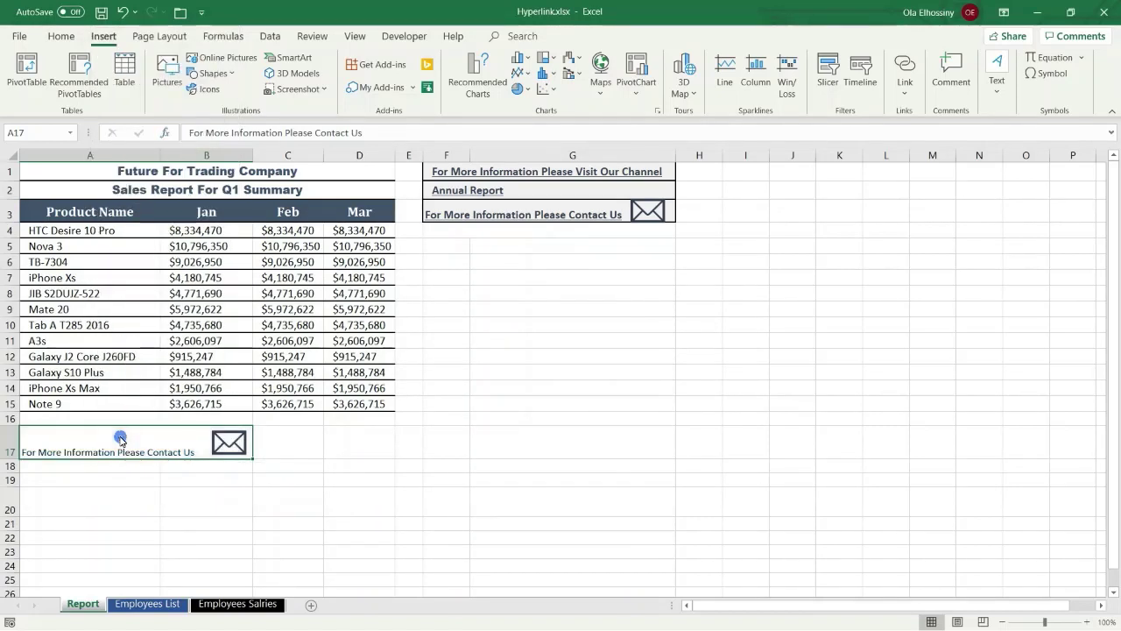
click(312, 455)
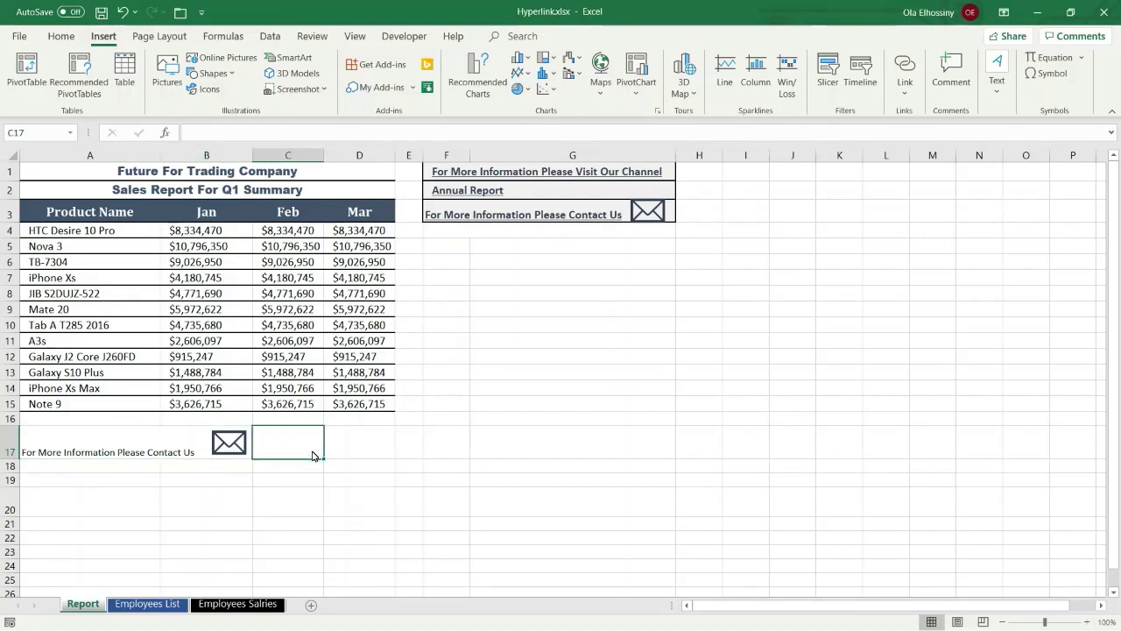